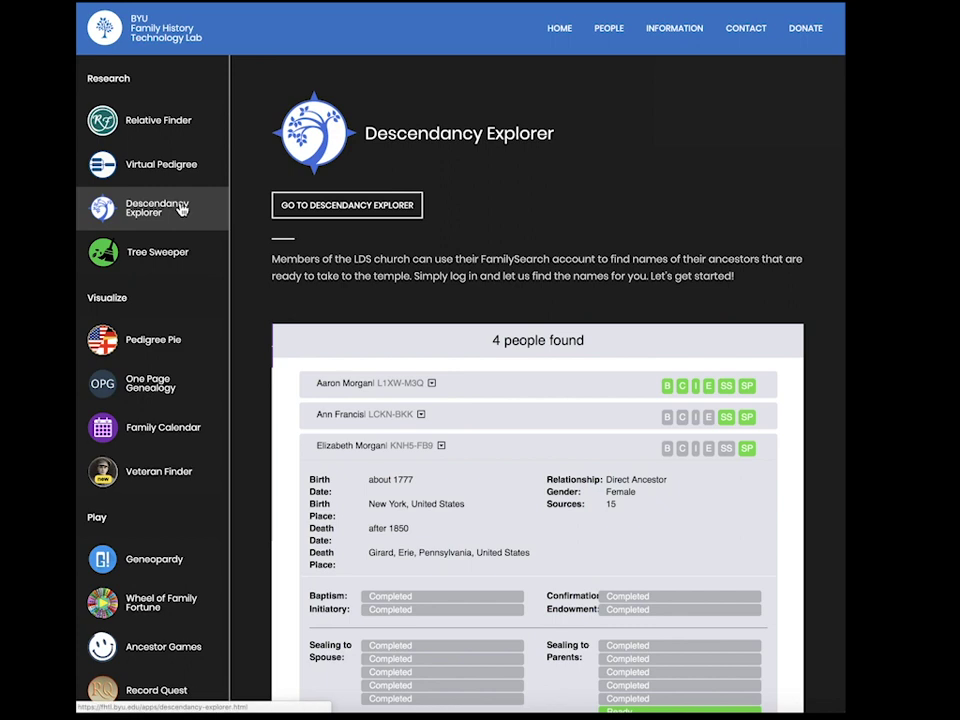
- Open Descendancy Explorer and start searching your own family tree for available temple ordinances
click(347, 202)
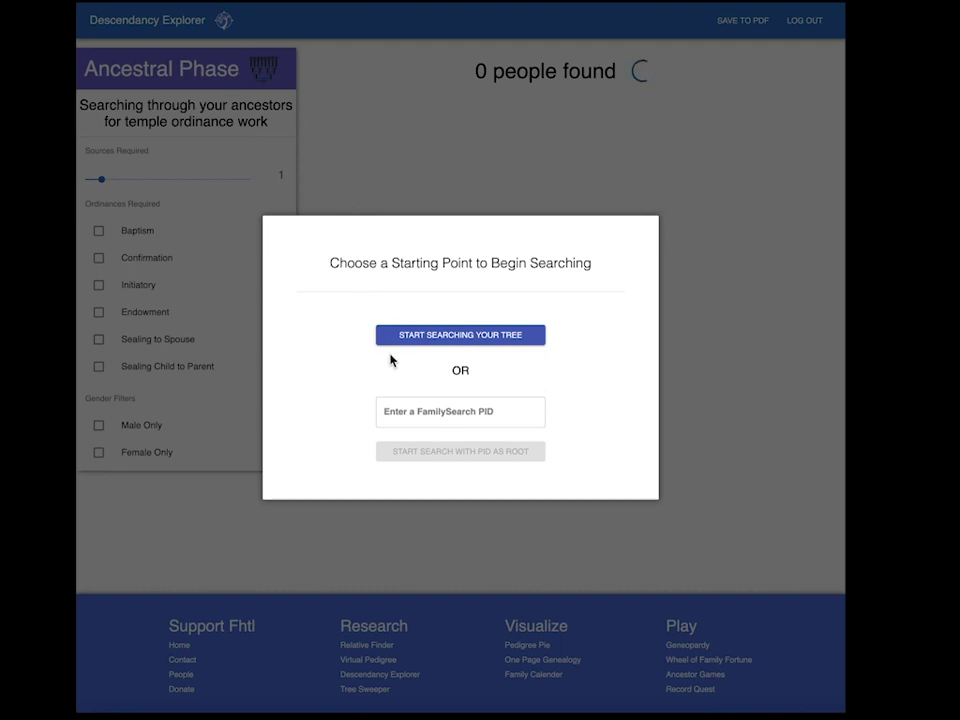
click(459, 336)
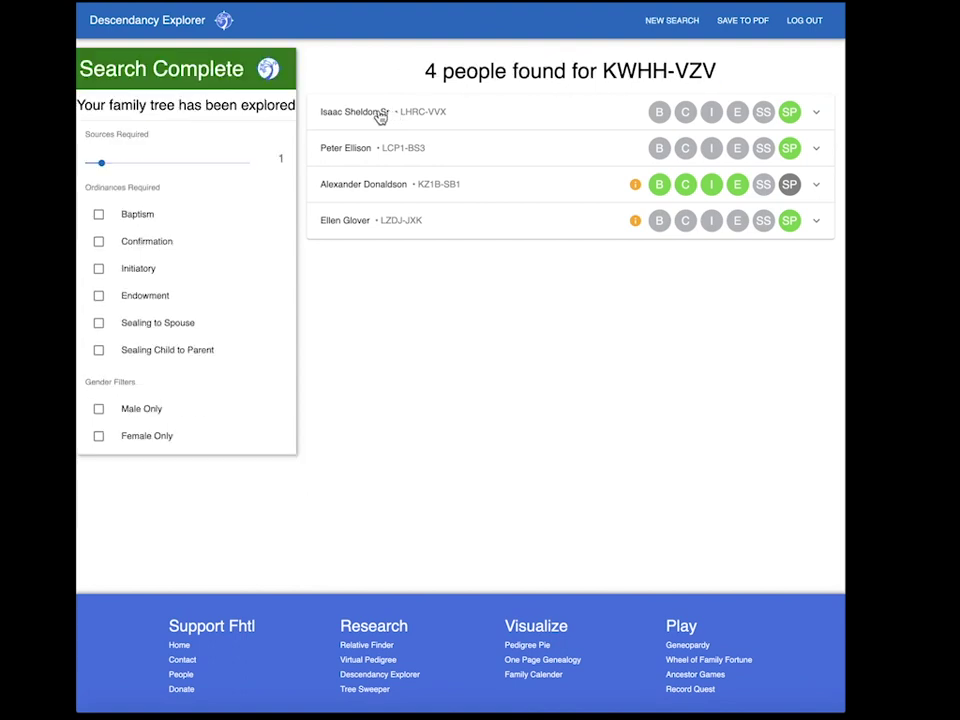
- Open the first found ancestor's ordinances on FamilySearch, and view the Family Members section of that ancestor's details
click(380, 117)
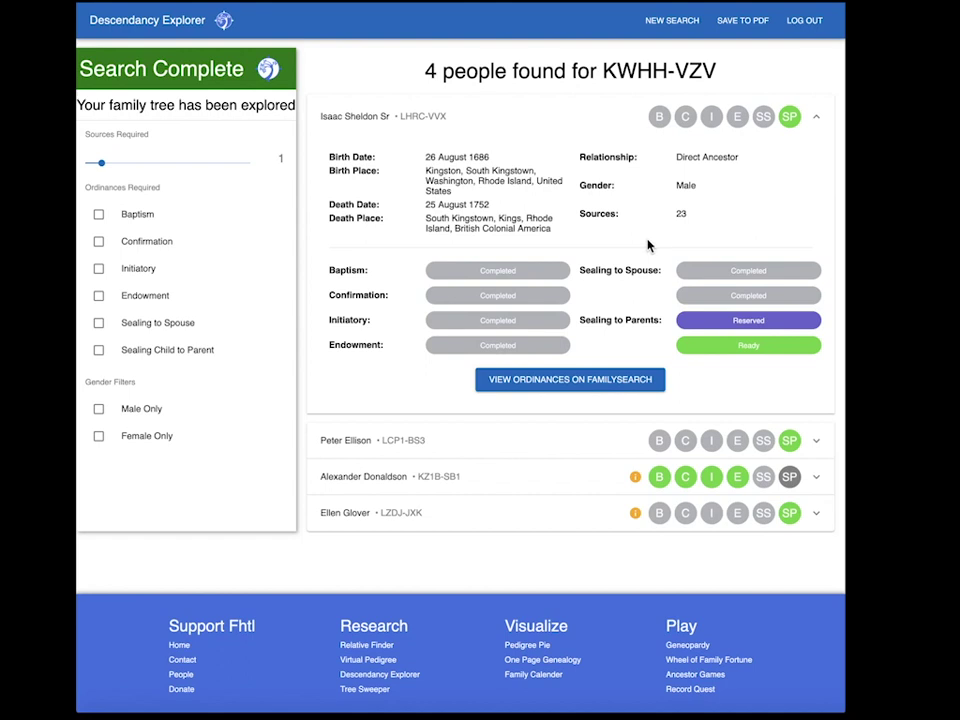
click(567, 380)
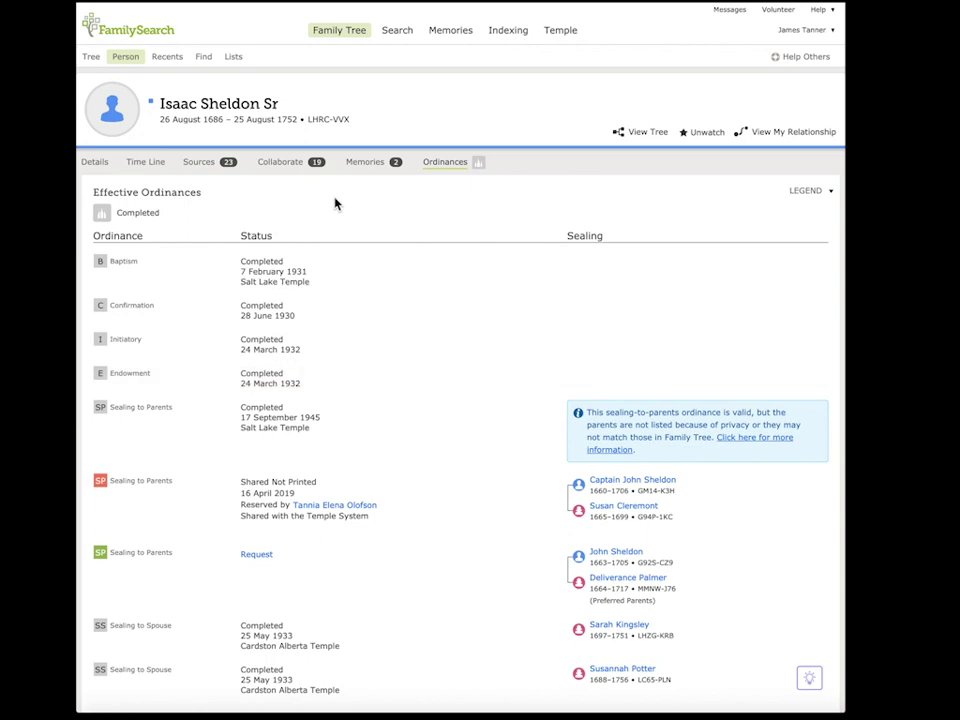
click(98, 162)
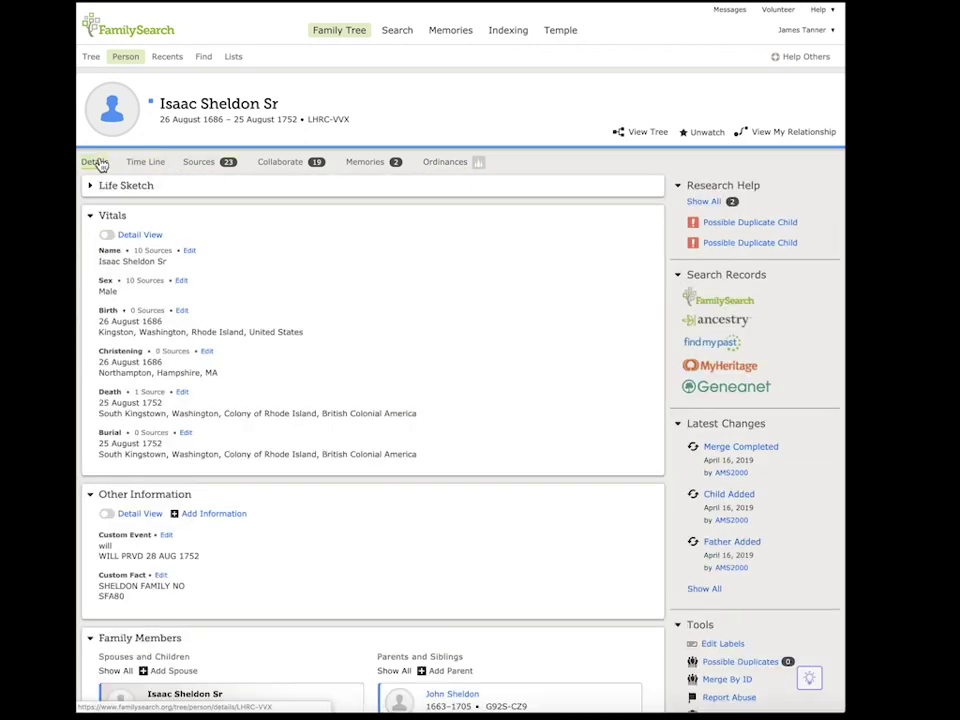
scroll(321, 272, down, 3)
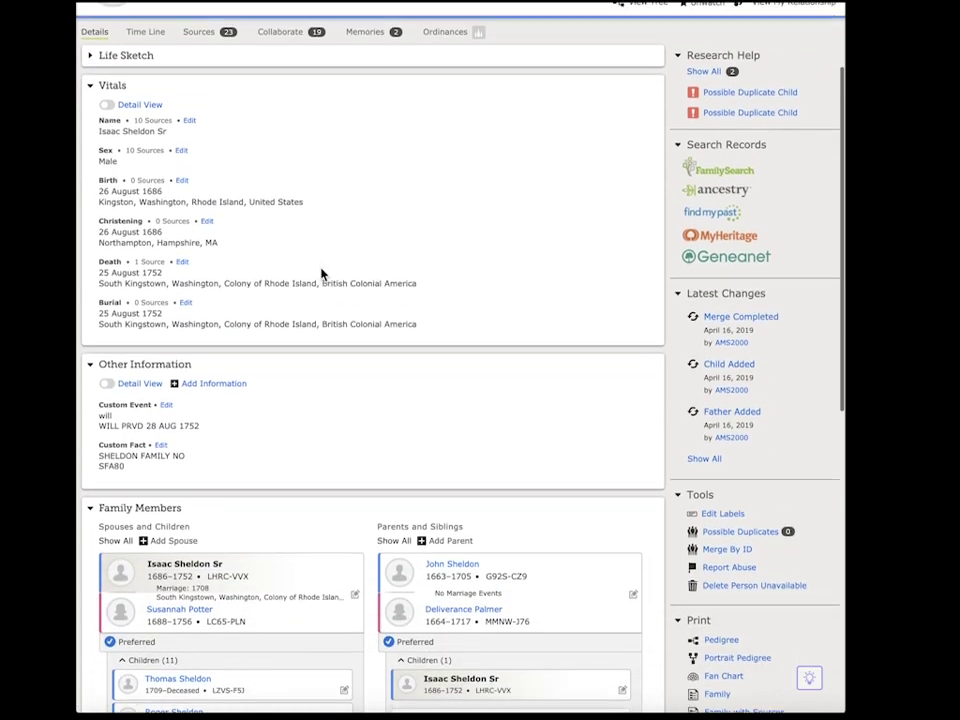
scroll(321, 272, down, 5)
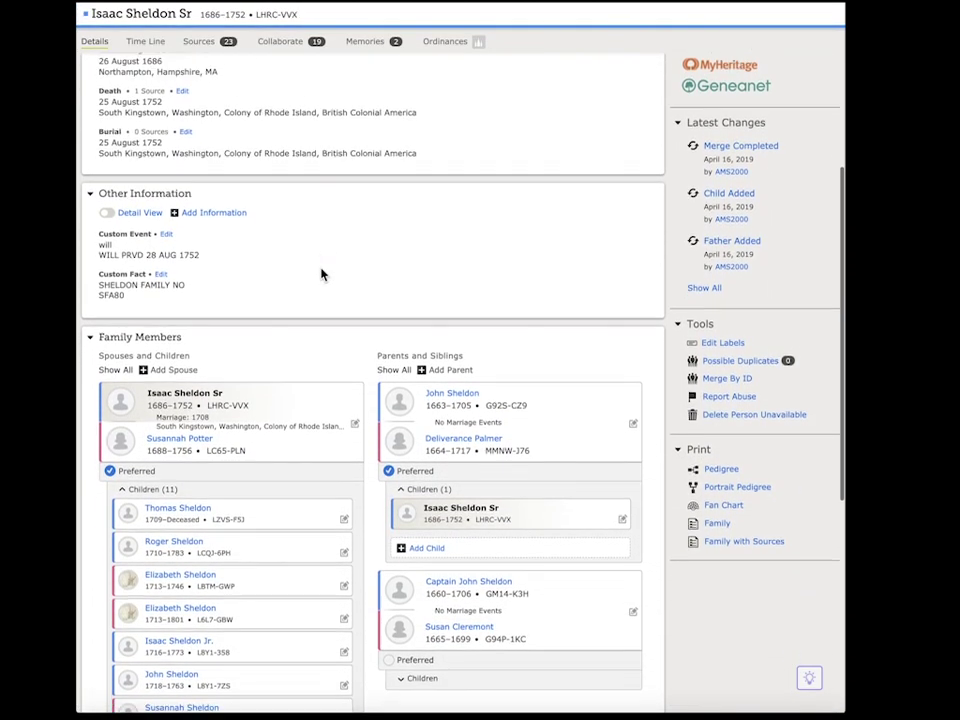
scroll(321, 272, down, 2)
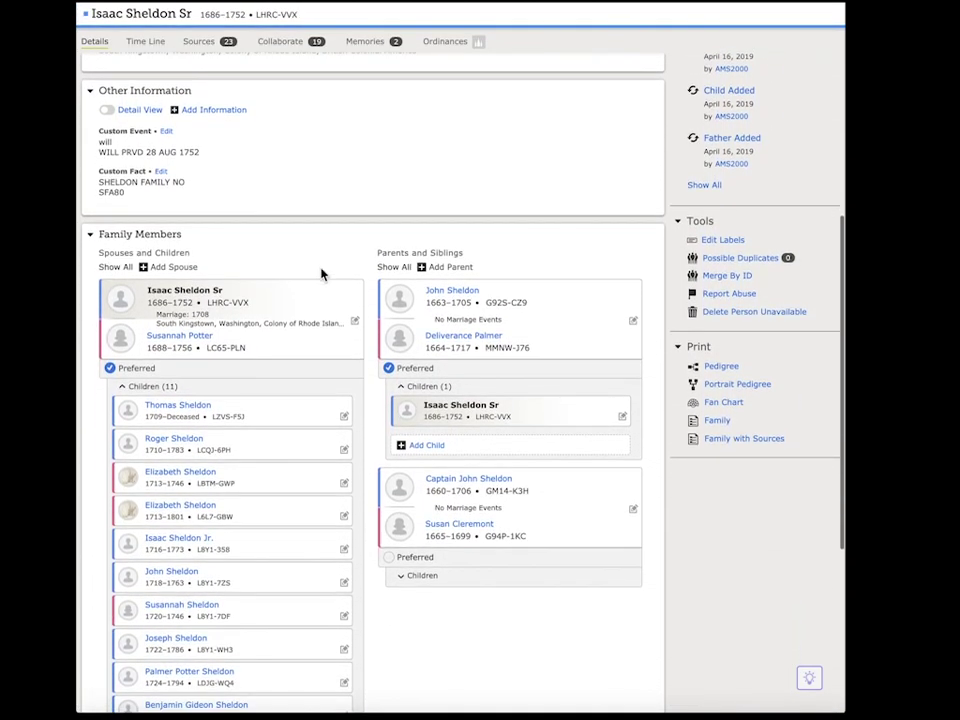
scroll(321, 272, down, 2)
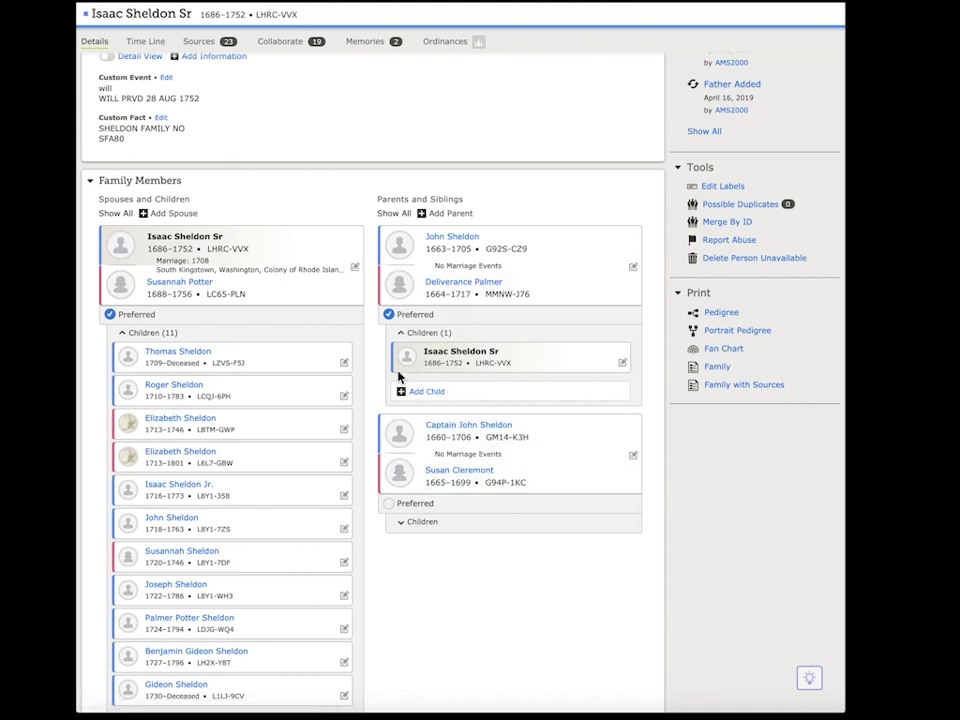
- Expand the children of the second, non-preferred parent couple and compare them with the preferred parents' children
click(405, 525)
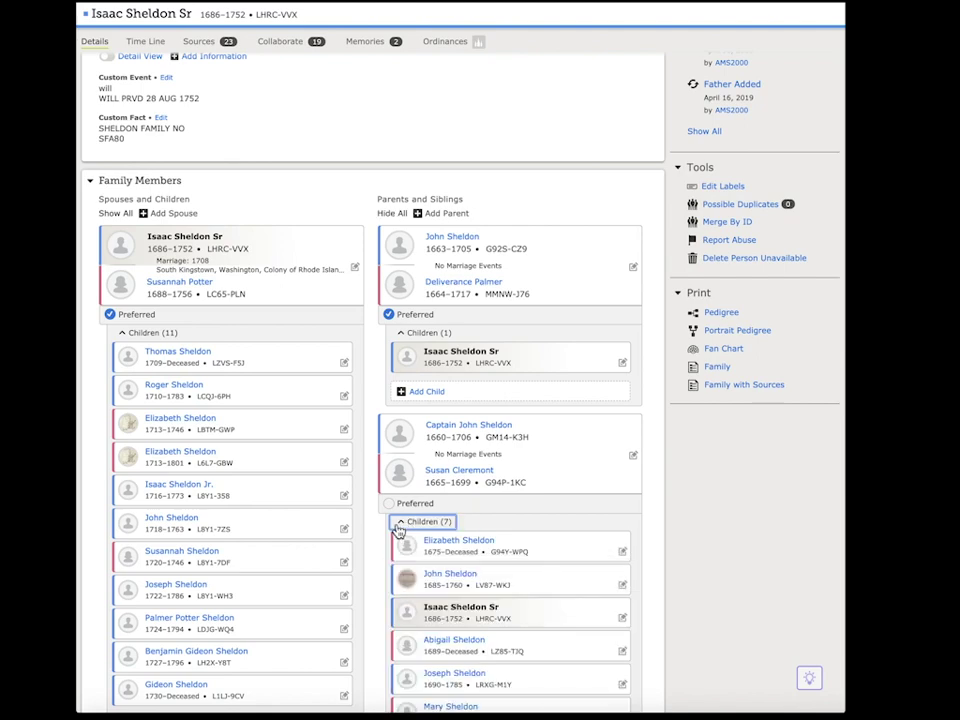
scroll(400, 530, down, 1)
scroll(400, 530, down, 1)
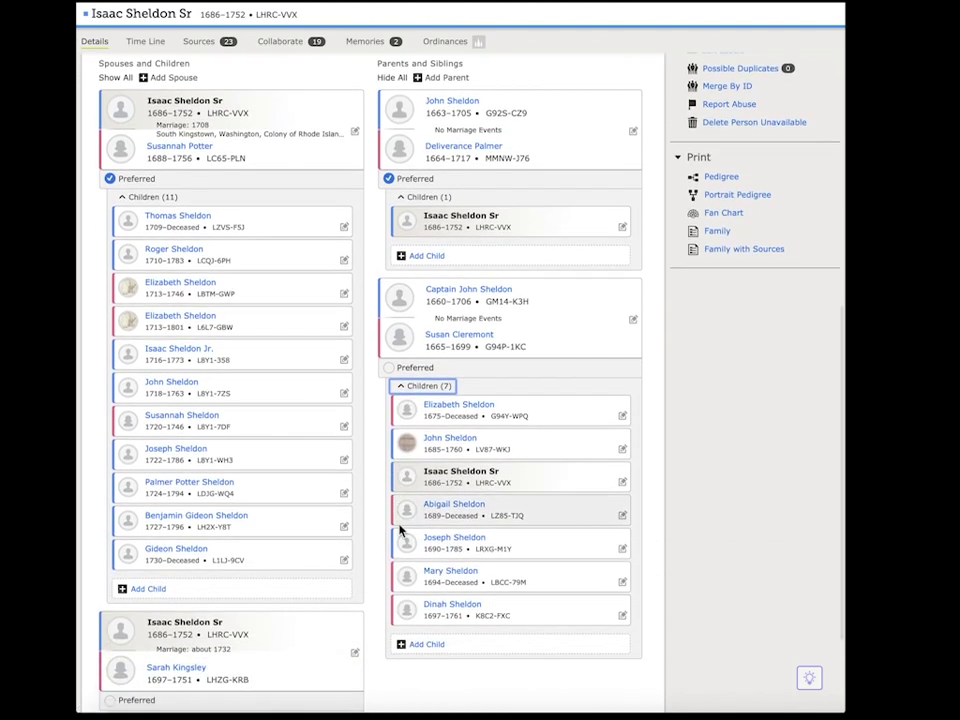
scroll(400, 530, up, 1)
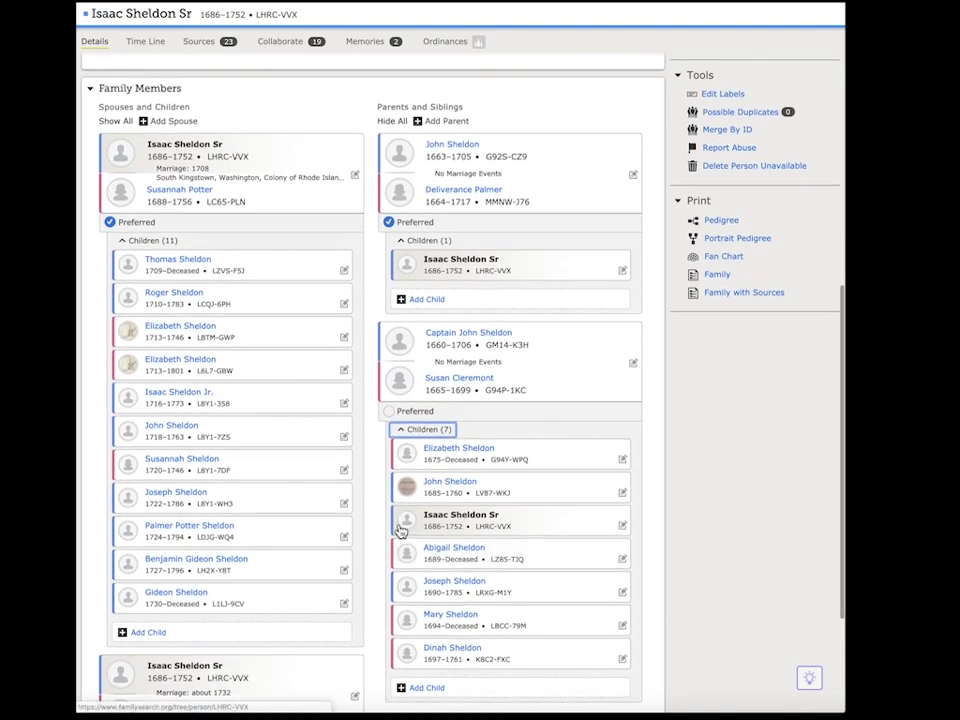
scroll(463, 377, up, 1)
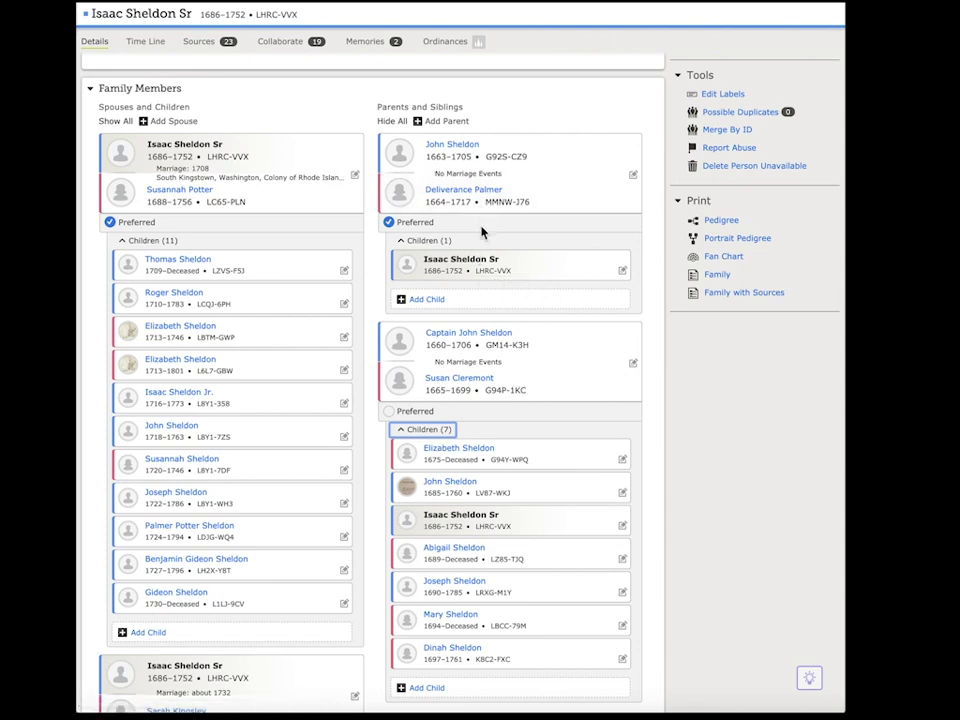
- Review the first ancestor's effective ordinances, including the sealings to parents and to spouses
scroll(481, 232, up, 5)
scroll(481, 232, up, 3)
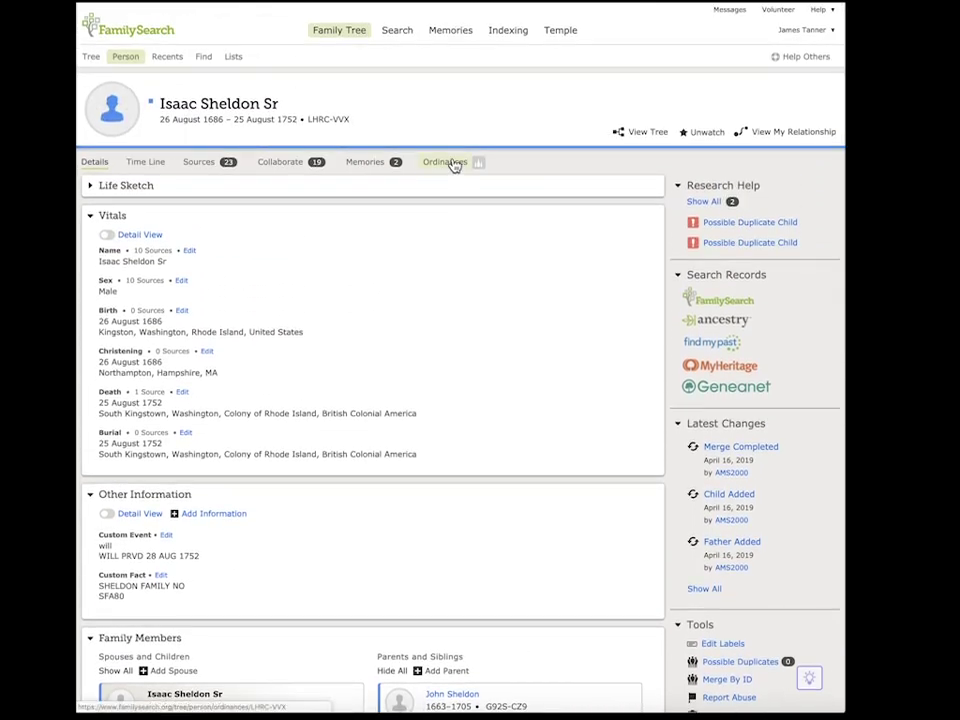
click(446, 162)
scroll(408, 413, down, 2)
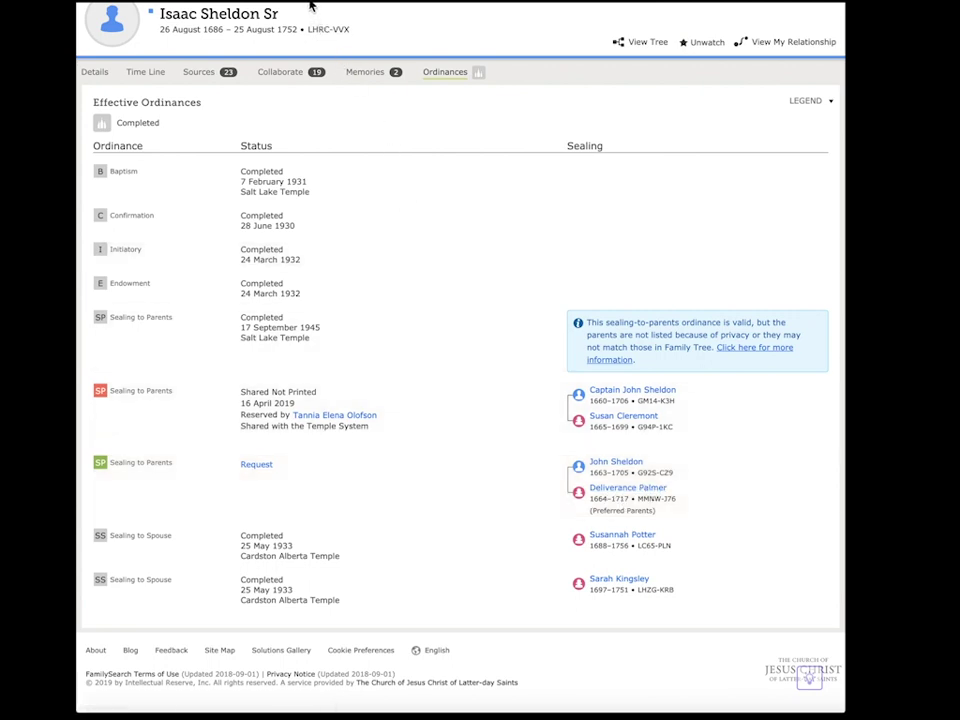
scroll(283, 36, up, 2)
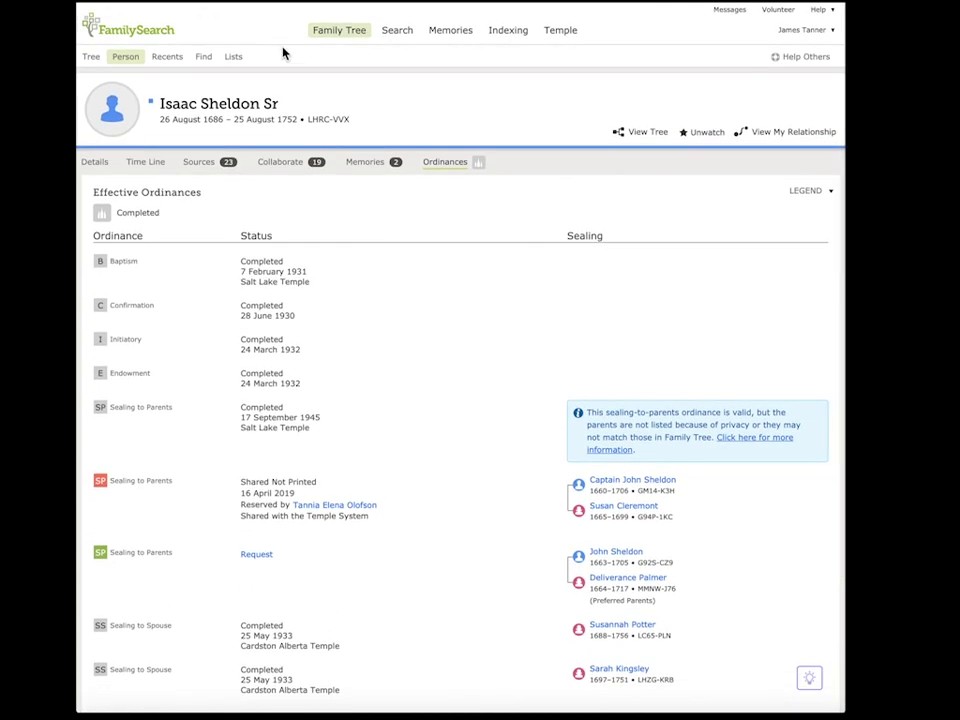
- Return to the first ancestor's details and compare the two parent couples under Family Members again
click(99, 166)
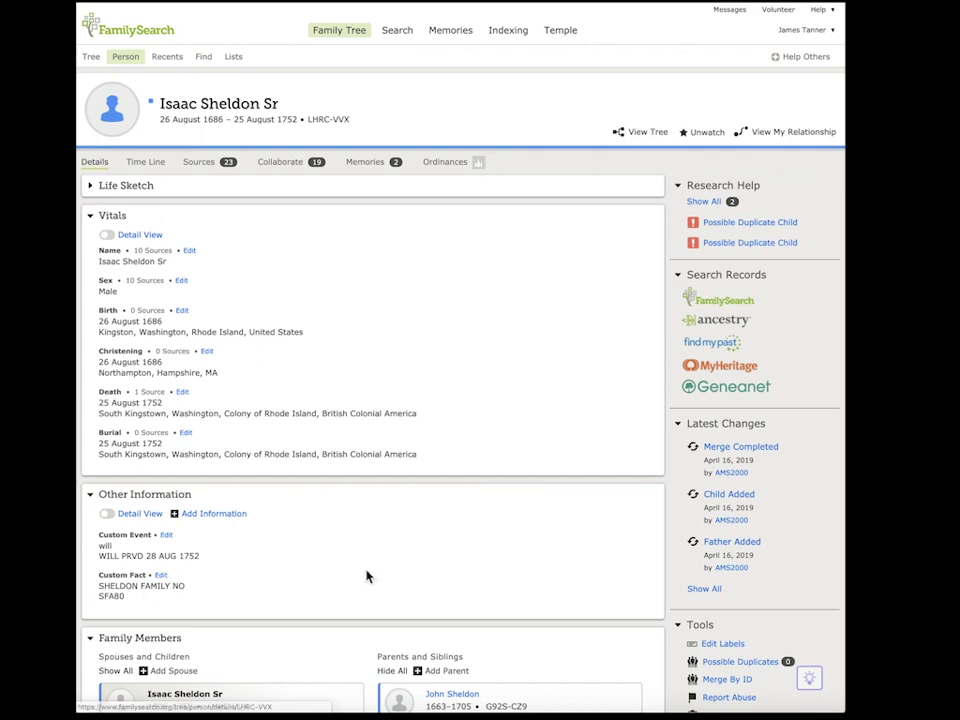
scroll(368, 574, down, 3)
scroll(368, 576, down, 3)
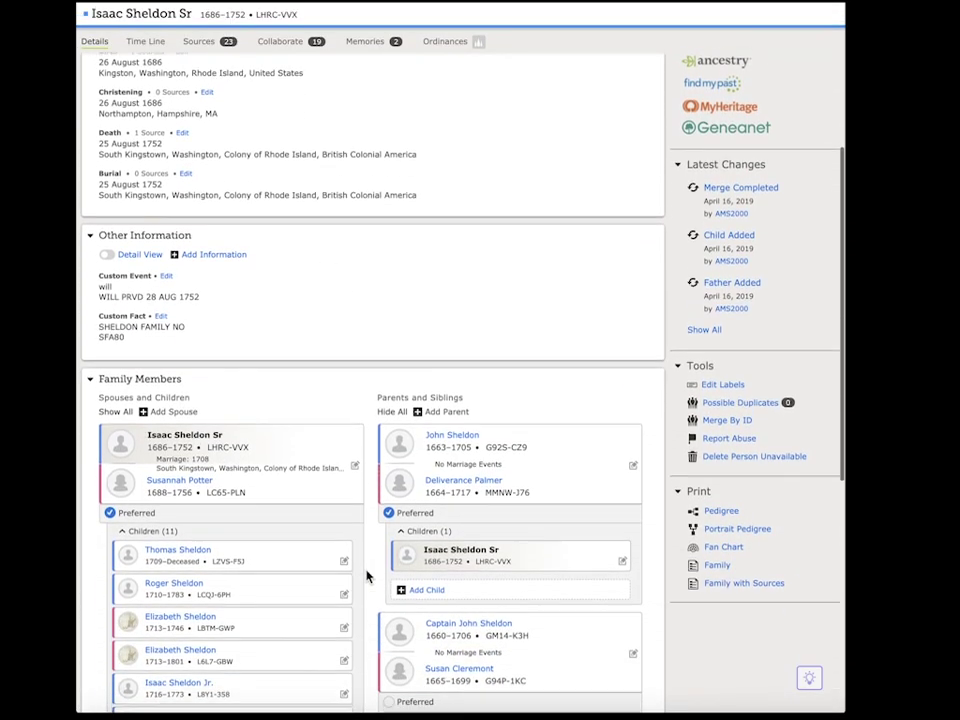
scroll(366, 576, down, 1)
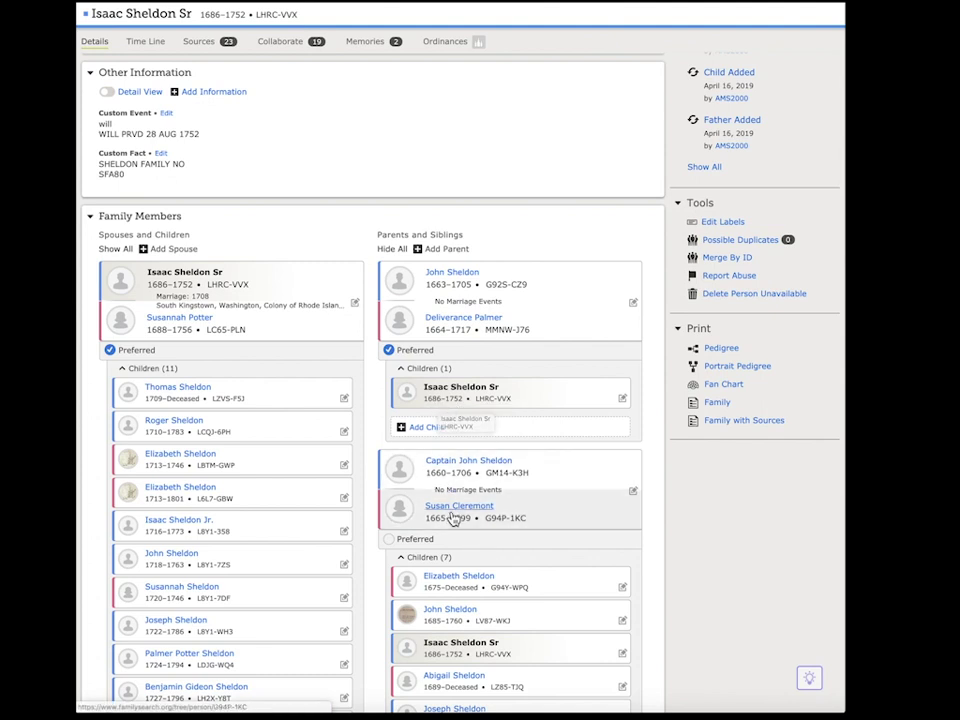
scroll(453, 519, up, 1)
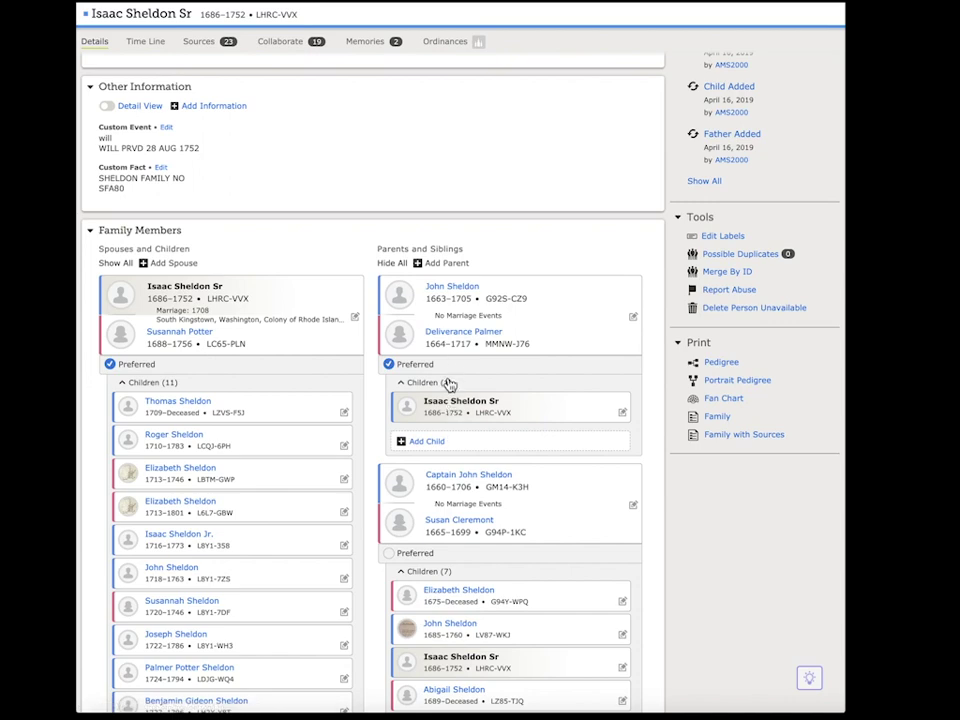
scroll(379, 251, up, 4)
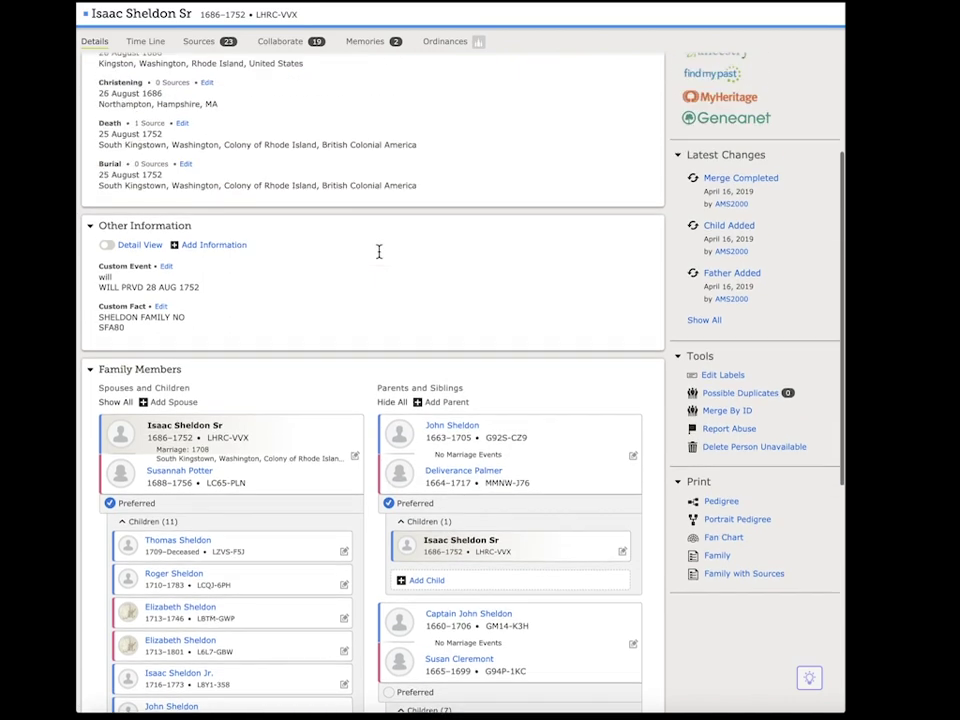
scroll(379, 258, up, 2)
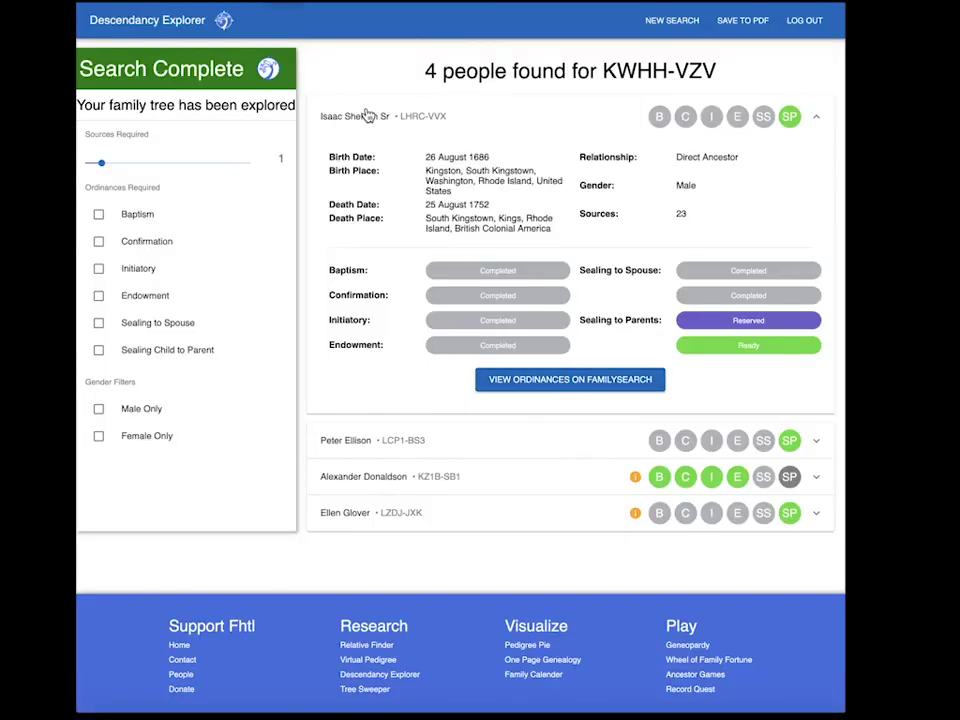
- Back in the Descendancy Explorer results, expand the second found ancestor and open that person's ordinances on FamilySearch
click(354, 442)
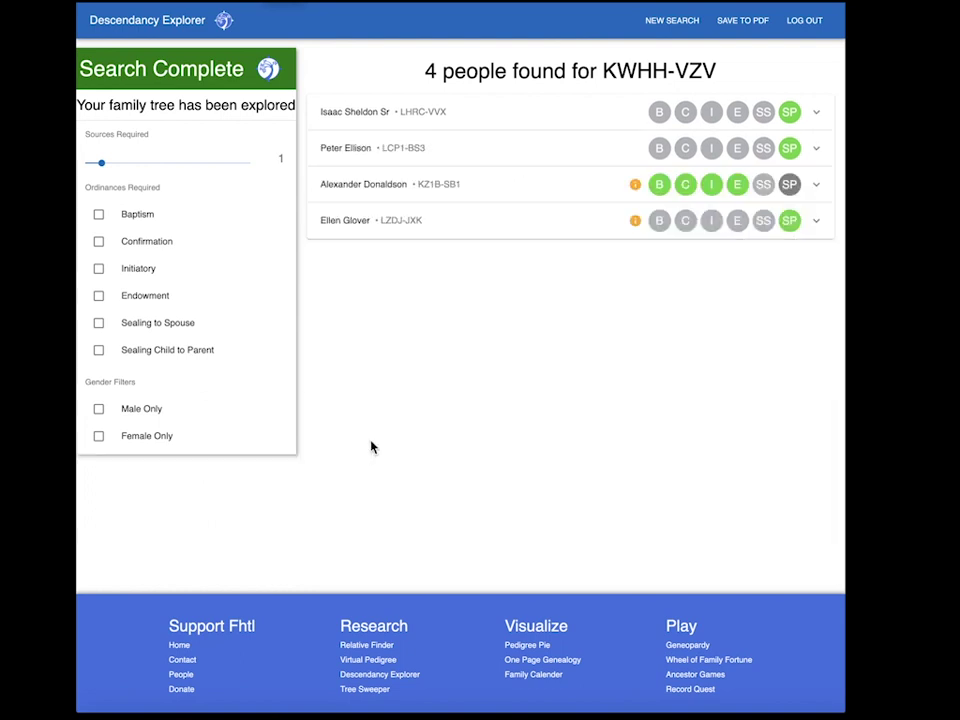
click(364, 150)
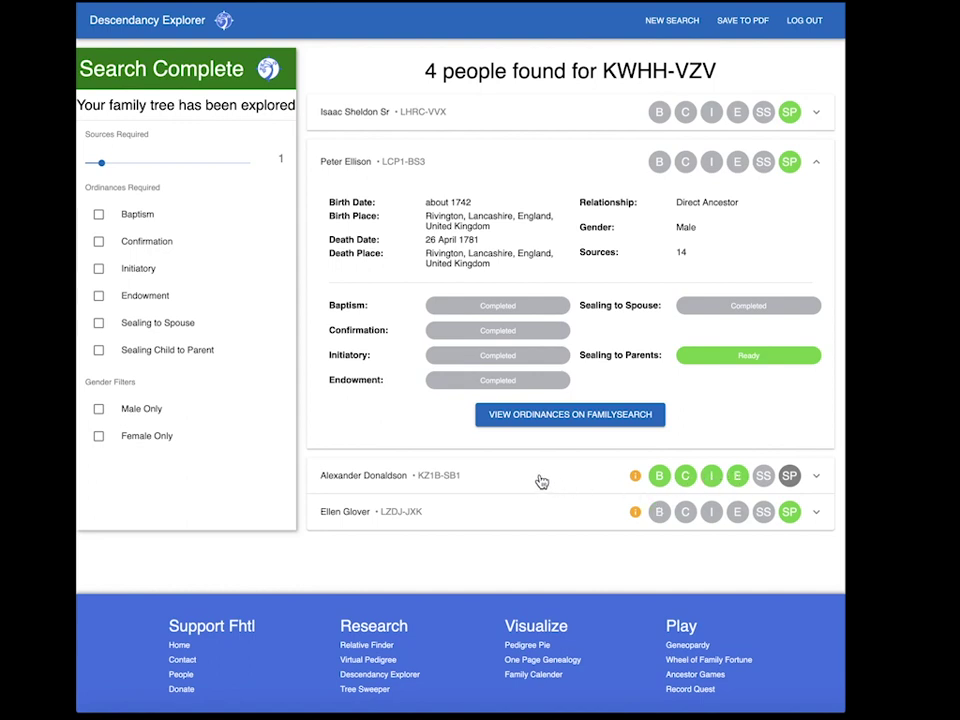
click(560, 418)
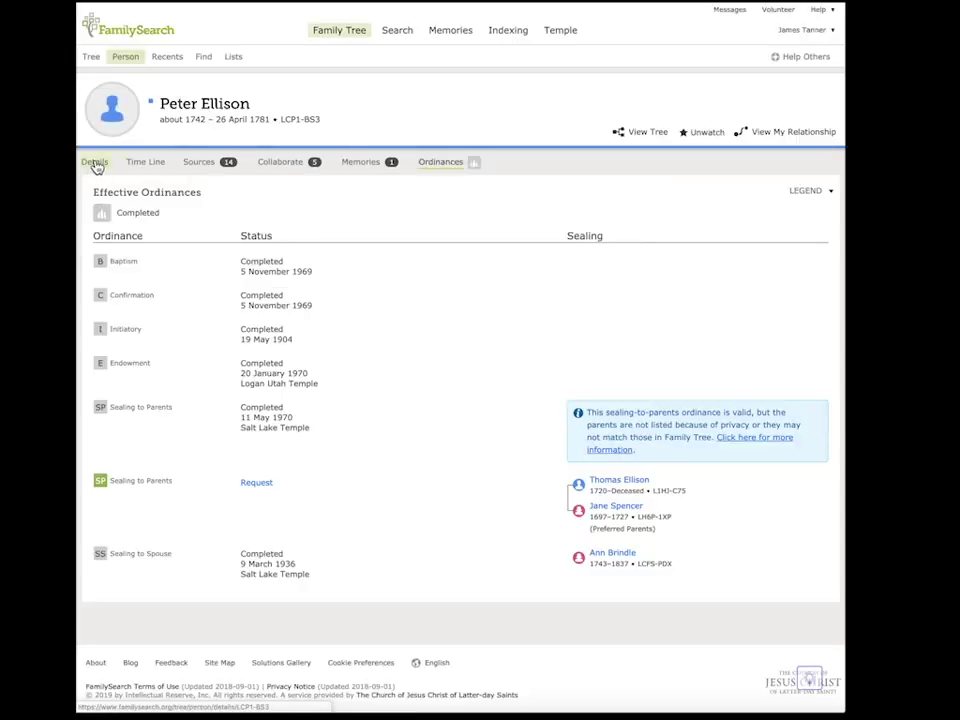
- Examine the parents and siblings in the second ancestor's details, checking the mother's dates
click(94, 162)
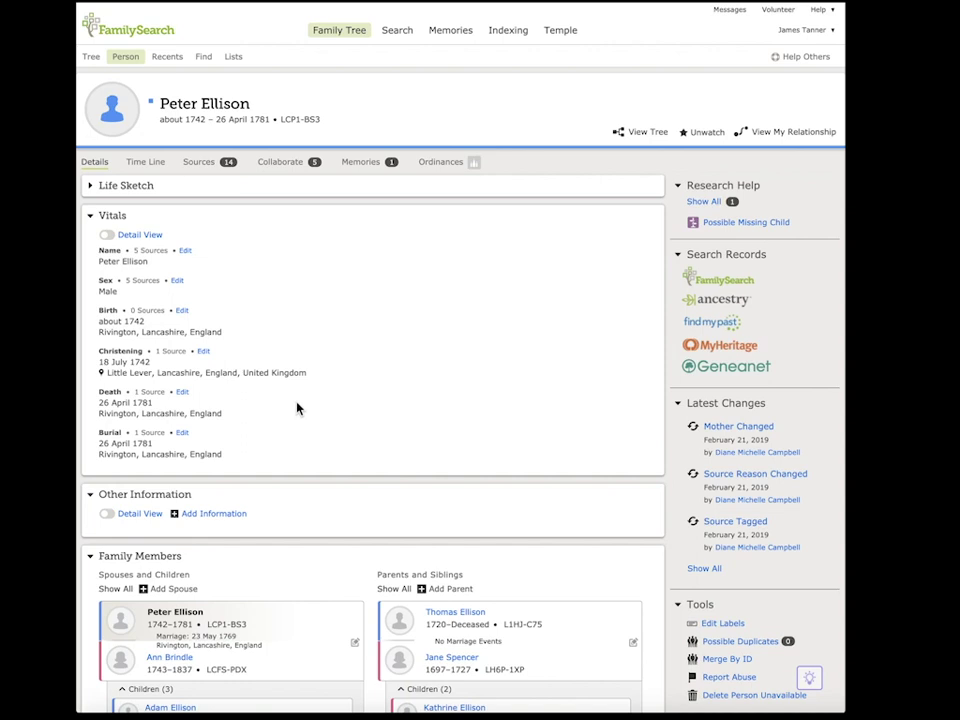
scroll(297, 410, down, 3)
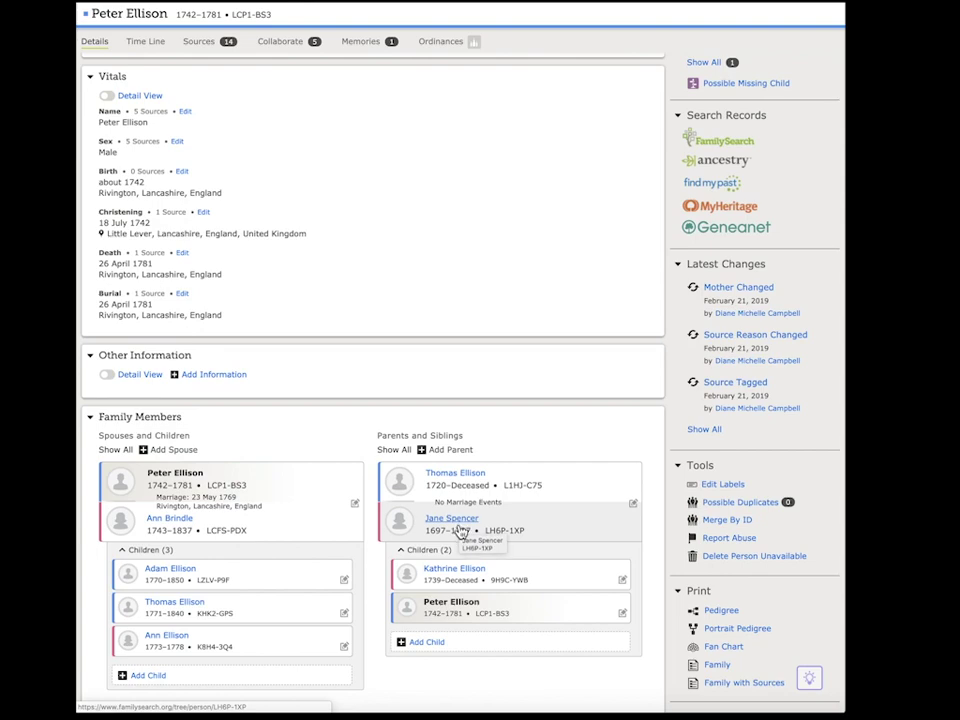
scroll(455, 316, up, 3)
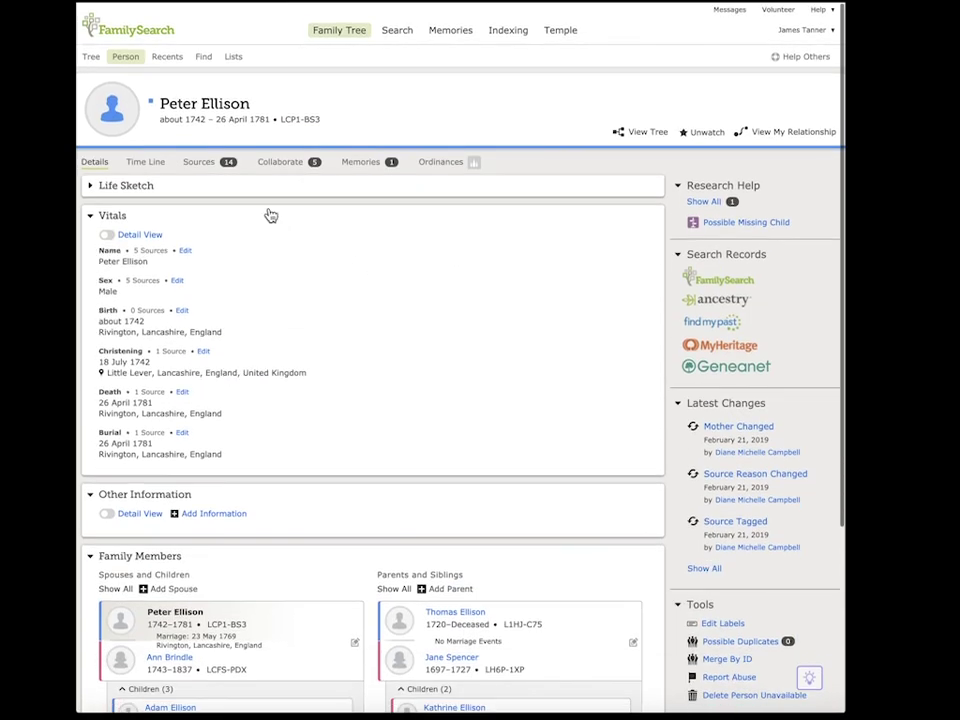
- From the second ancestor's sources, open the linked record for their own "England Births and Christenings, 1538-1975" entry dated 8 July 2018
click(199, 162)
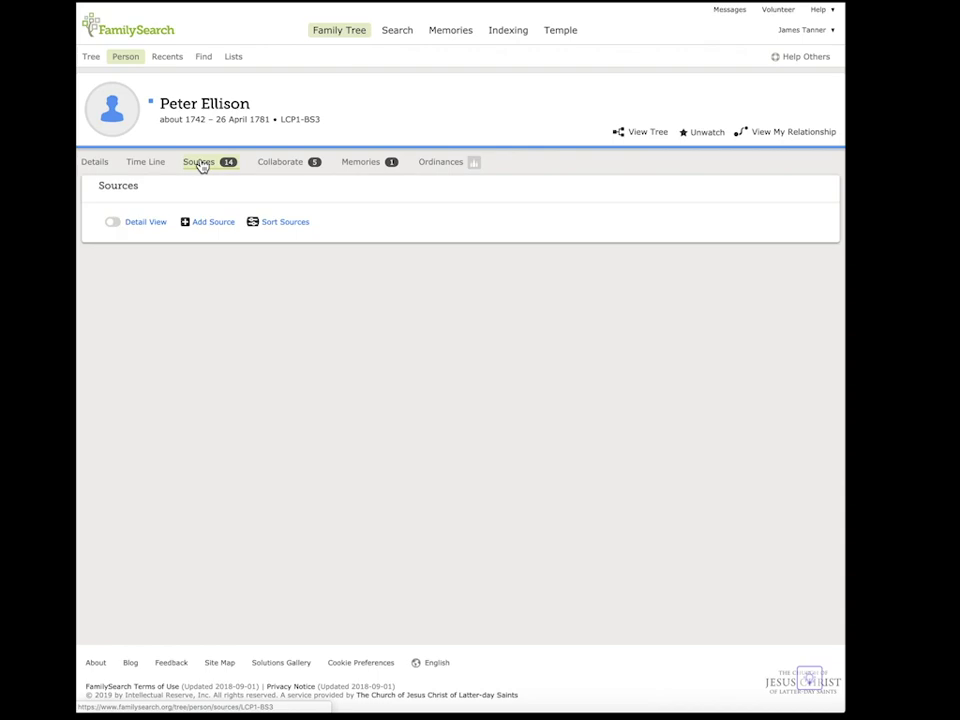
scroll(296, 470, down, 5)
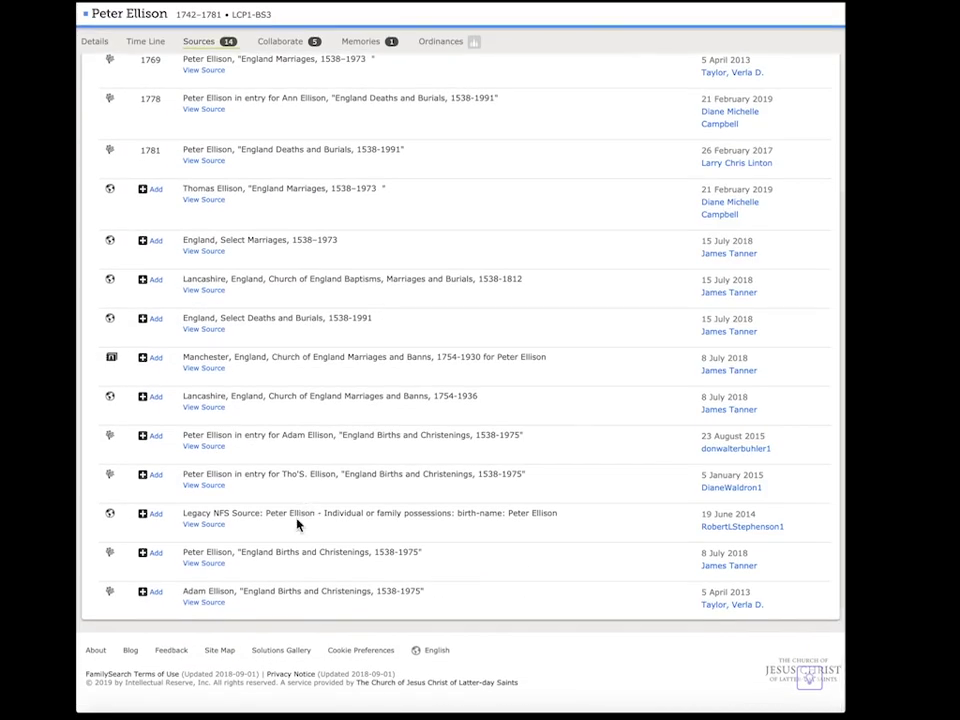
click(288, 557)
scroll(334, 626, down, 2)
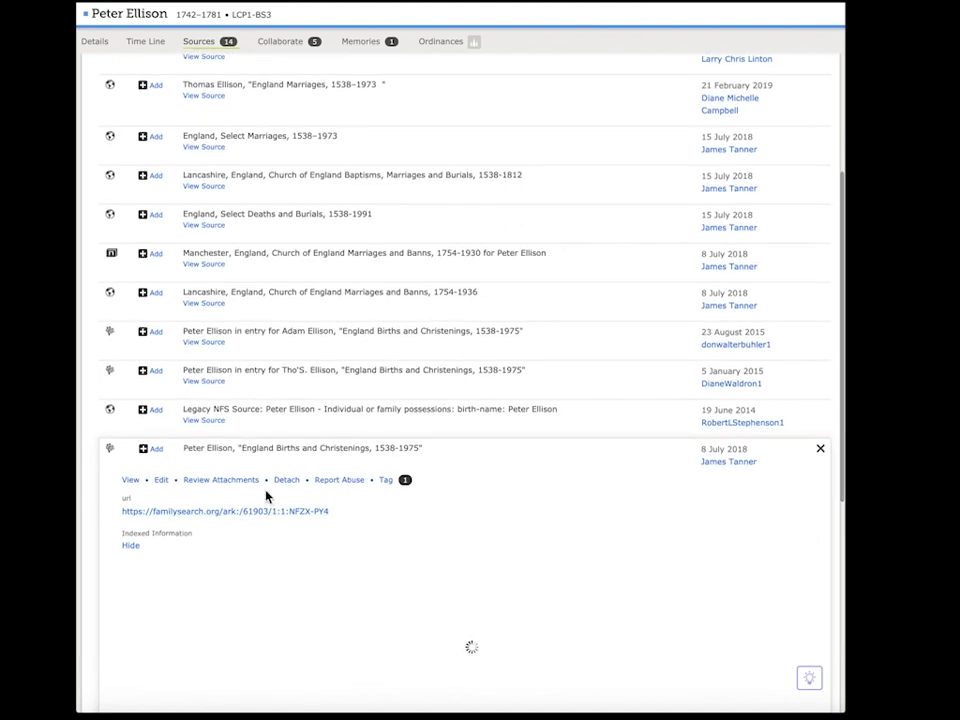
click(253, 511)
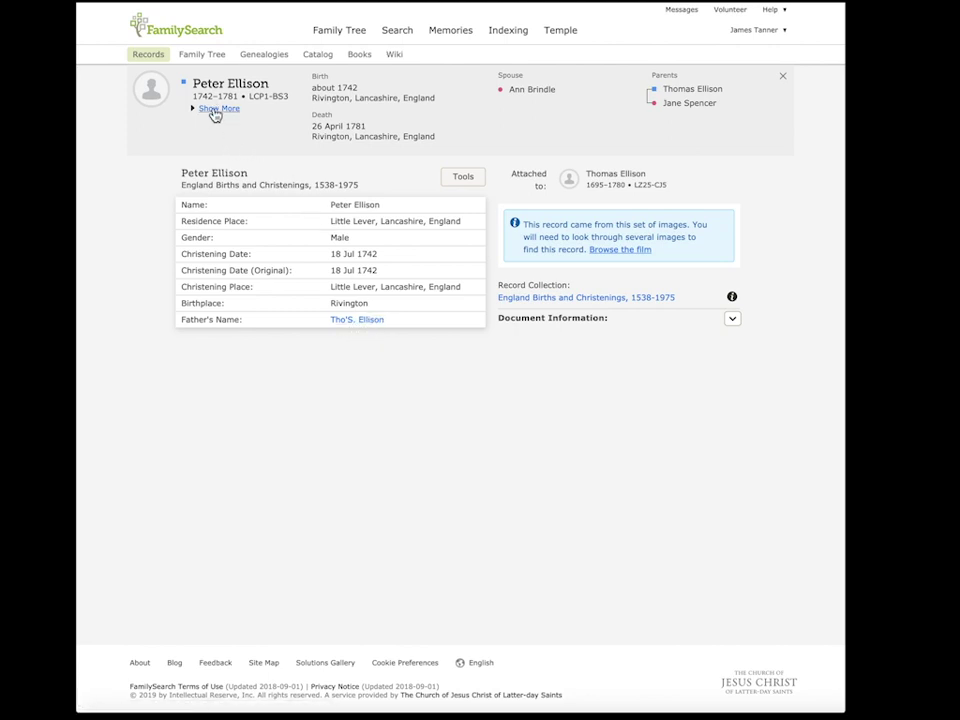
- Open the ancestor's person page from the record to recheck the parents, and collapse their entry in the Descendancy Explorer results
mouse_move(213, 90)
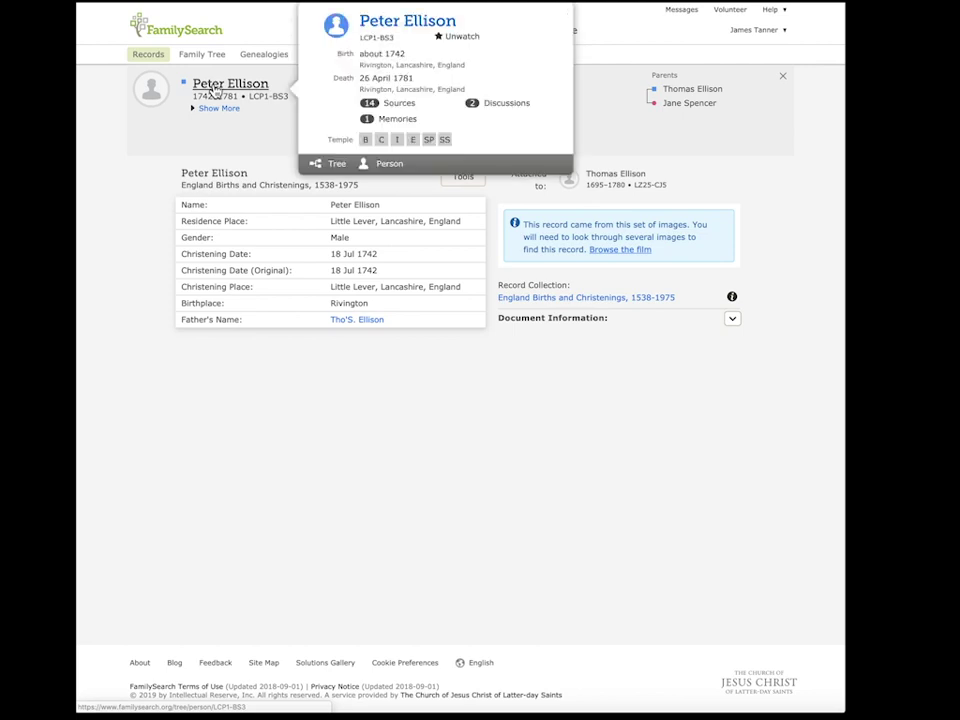
click(407, 21)
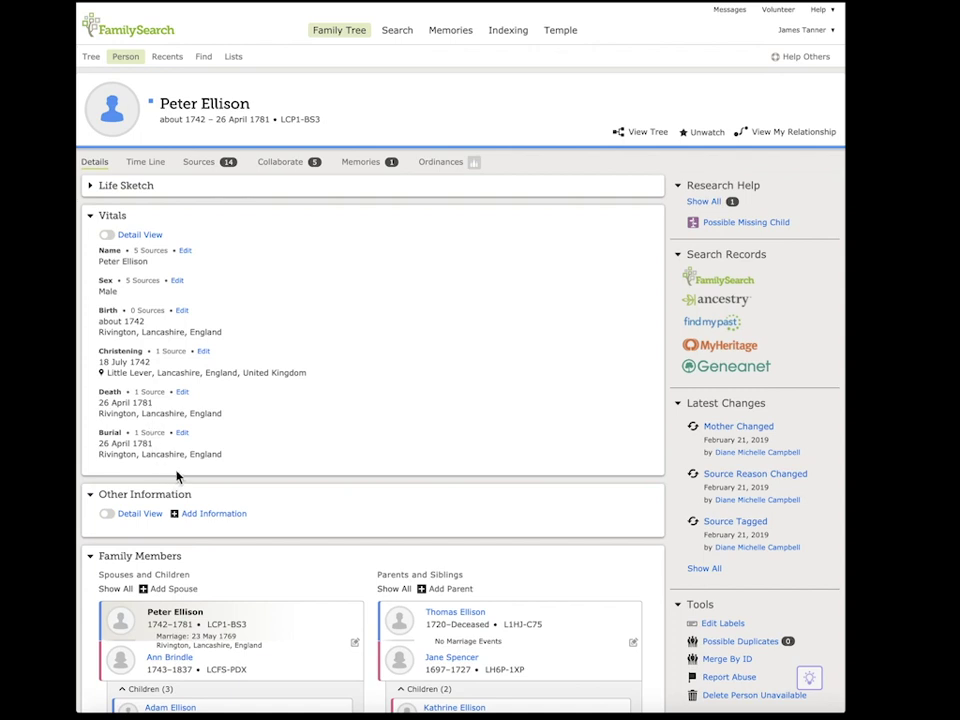
scroll(177, 477, down, 3)
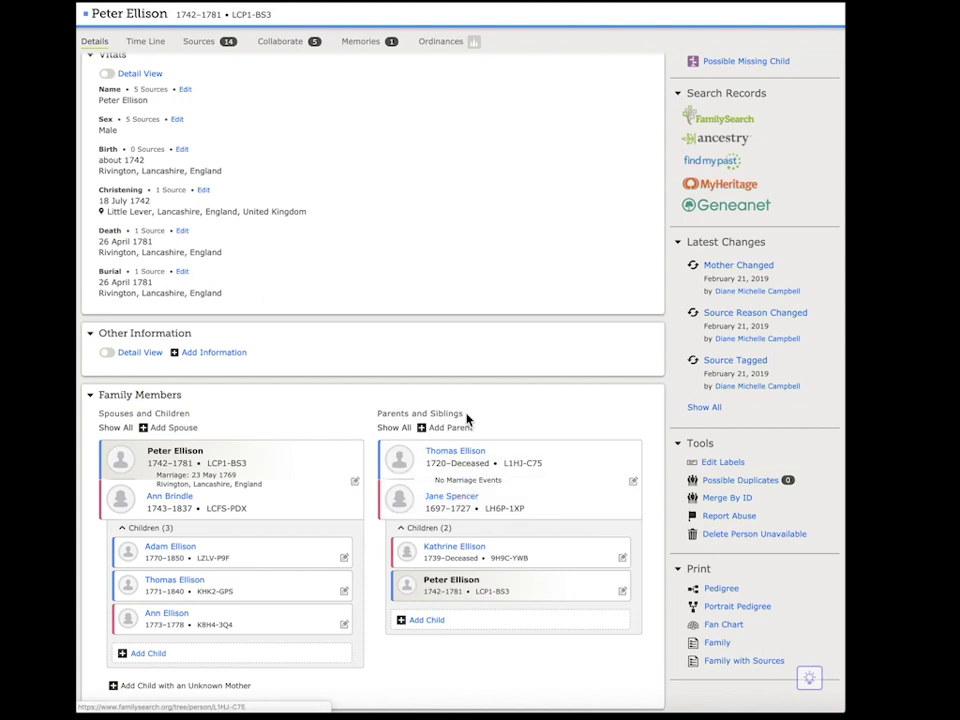
scroll(429, 279, up, 3)
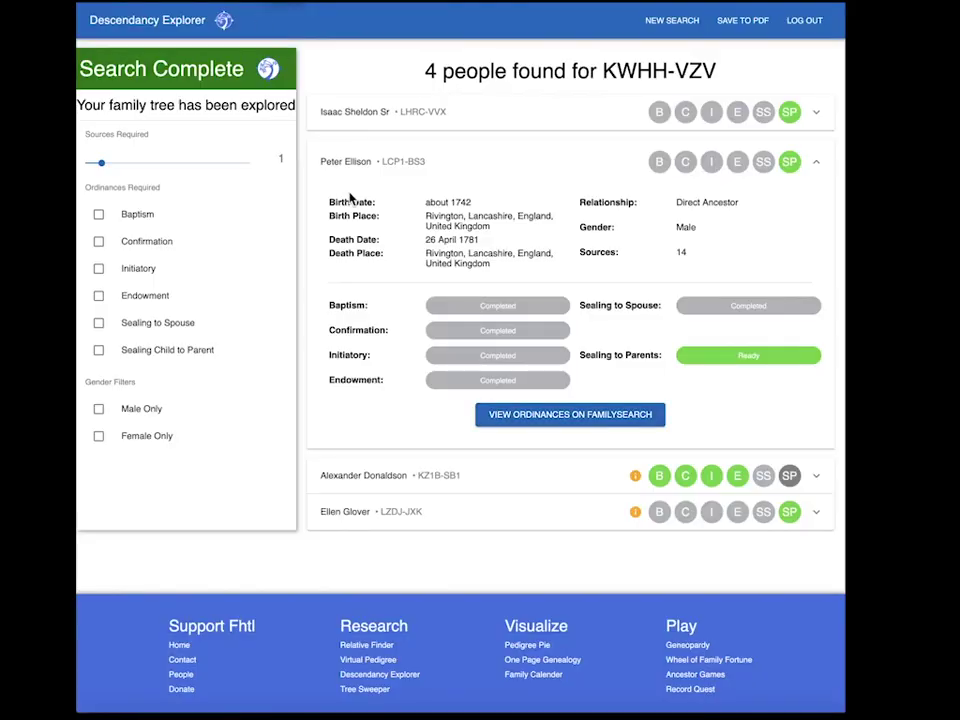
click(353, 167)
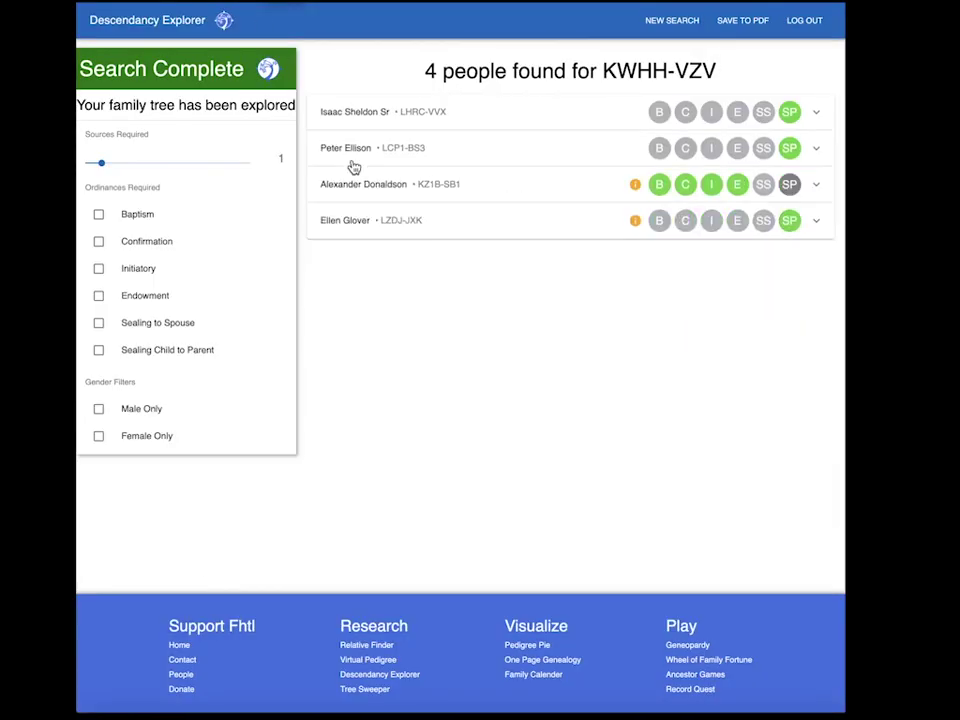